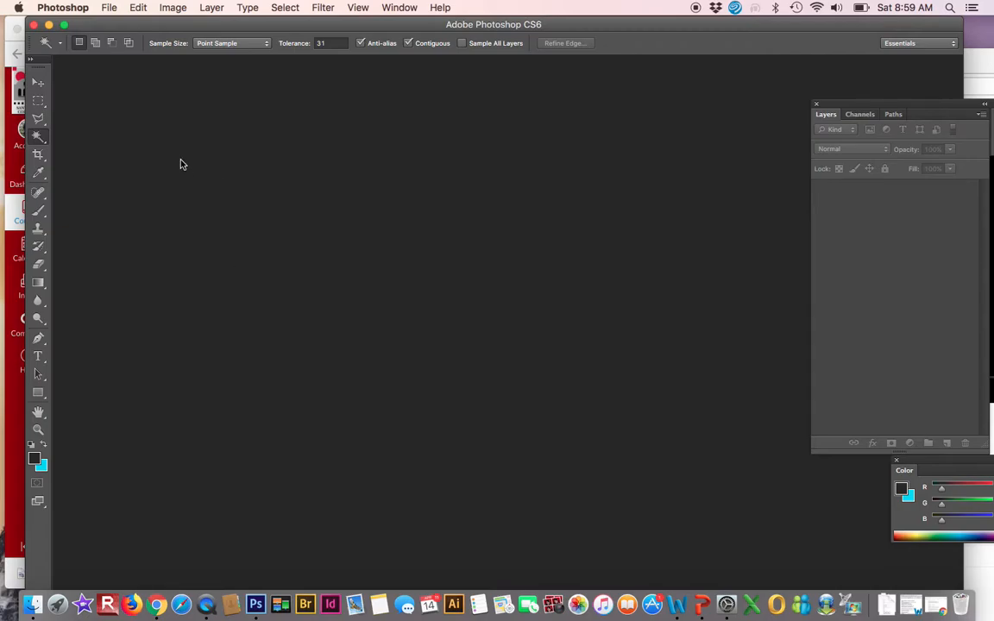
# - Open the image cherry.jpg from the Downloads folder
pyautogui.click(109, 7)
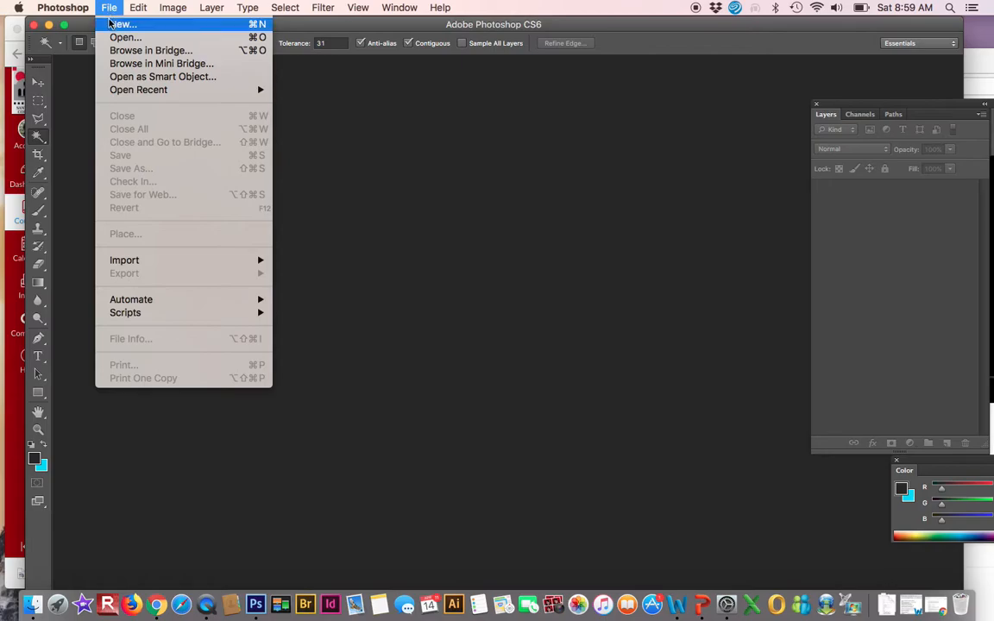
pyautogui.click(107, 37)
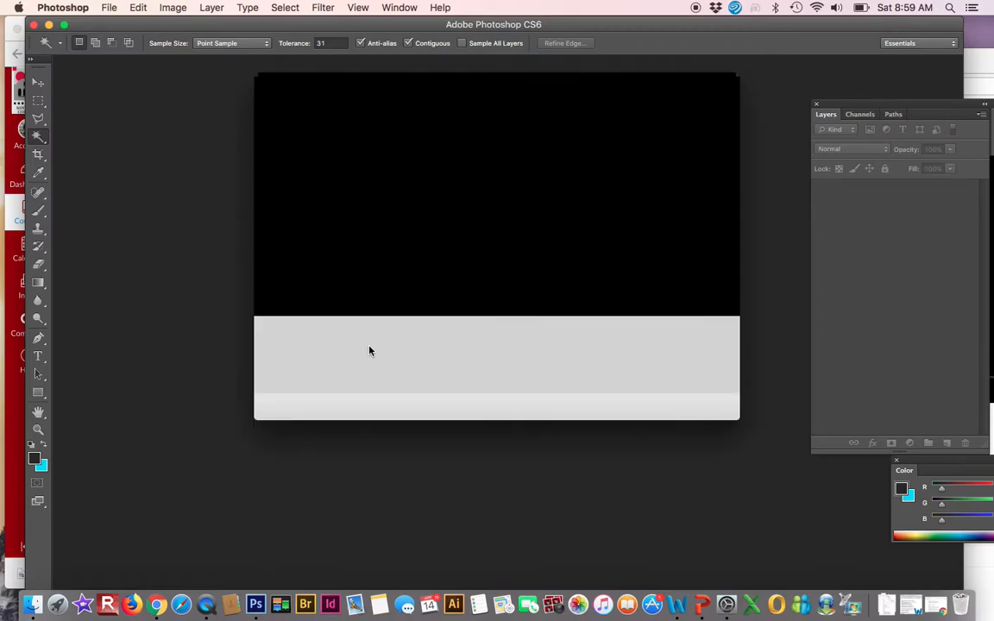
pyautogui.scroll(-3, 453, 240)
pyautogui.scroll(4, 436, 181)
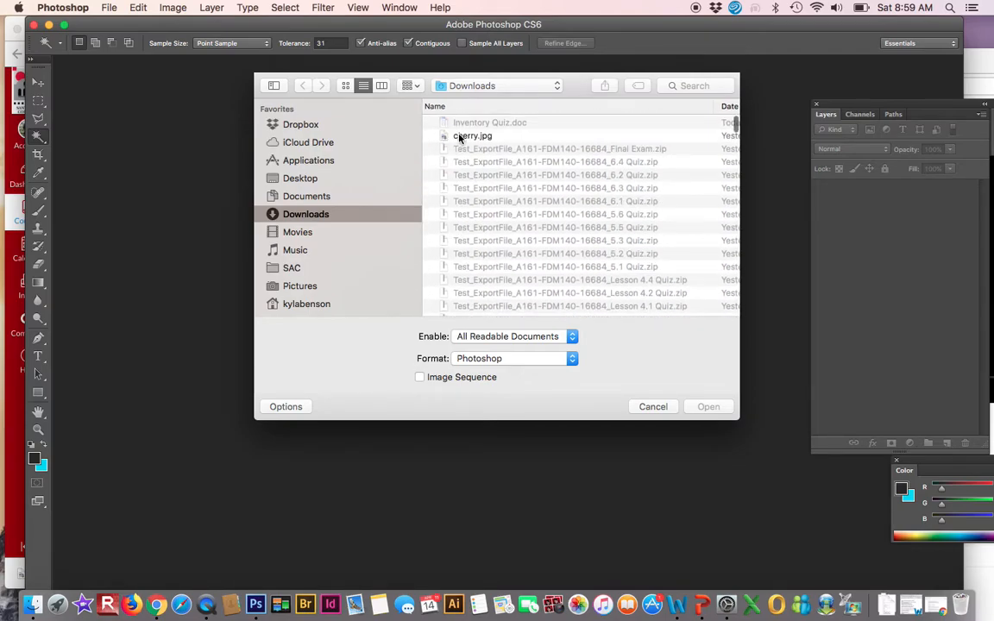
pyautogui.click(460, 138)
pyautogui.click(702, 406)
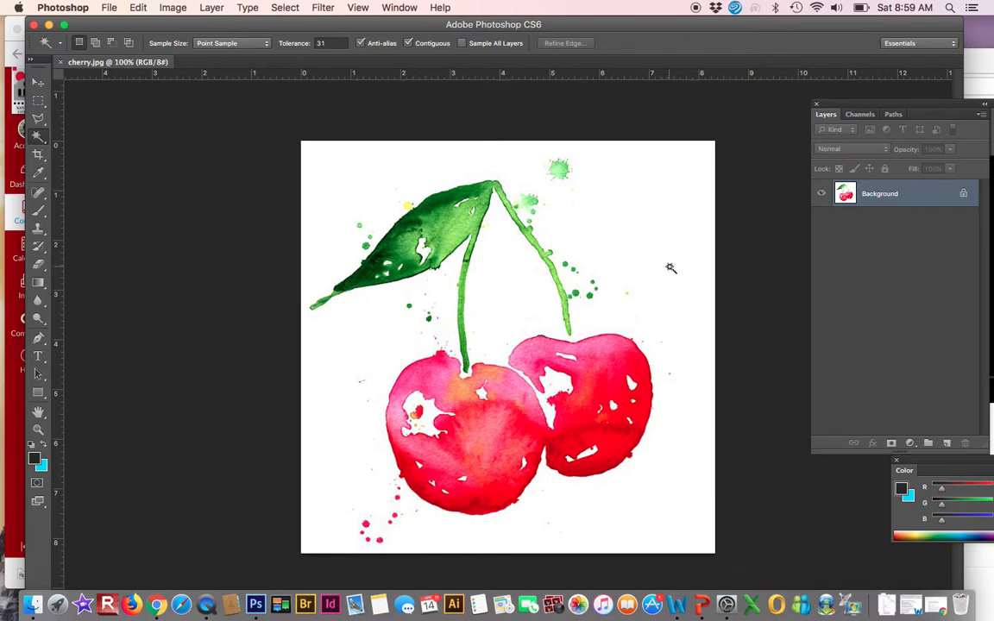
# - Add an empty layer above the cherry image and make the Background layer active
pyautogui.click(947, 444)
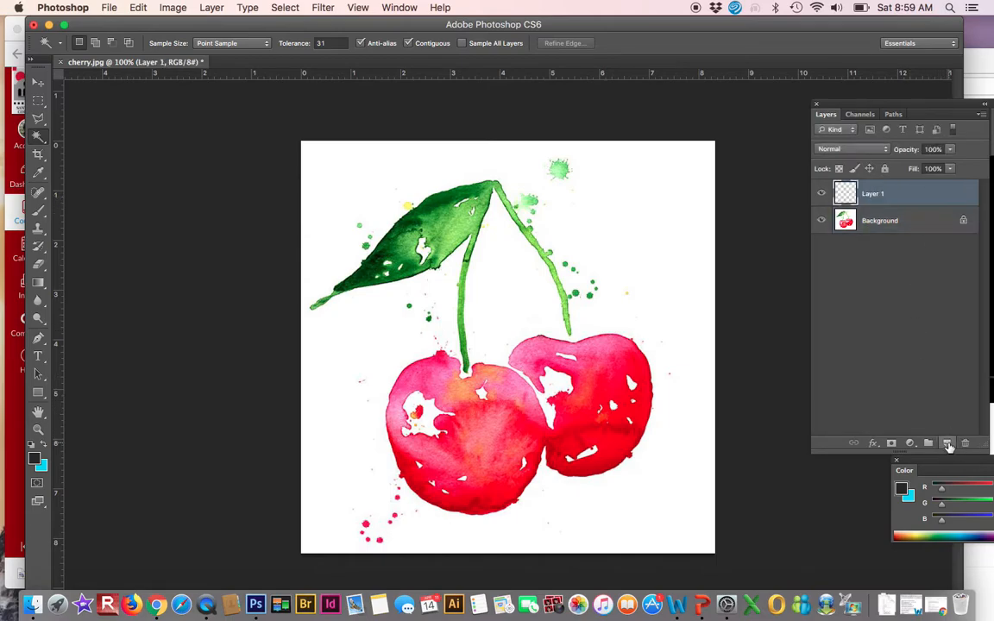
pyautogui.click(895, 228)
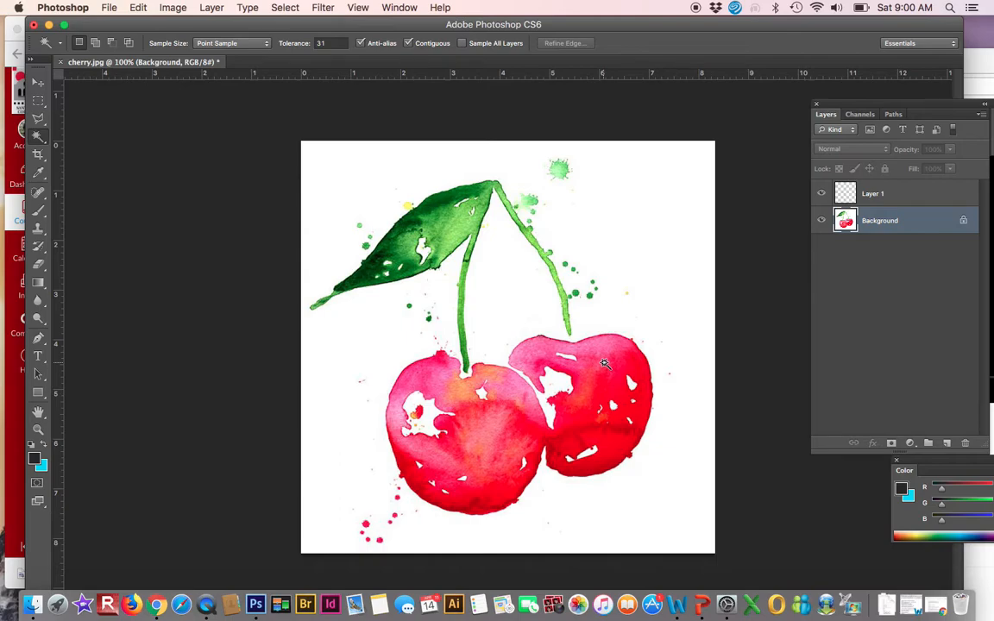
# - Select all white areas of the Background layer using the Magic Wand with Contiguous off, and invert the selection to the cherry artwork
pyautogui.click(39, 136)
pyautogui.click(625, 229)
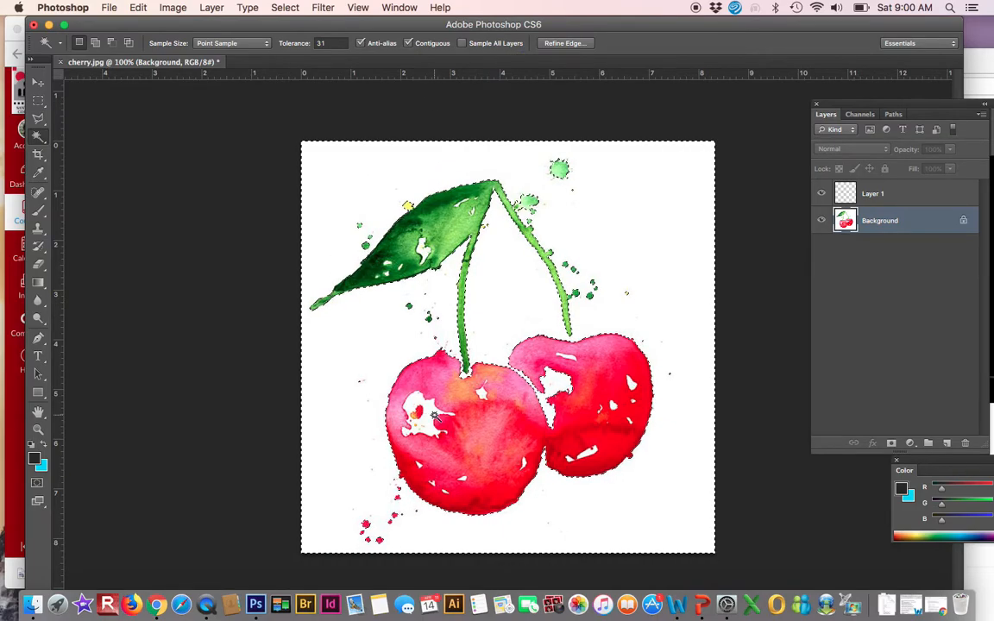
pyautogui.click(408, 43)
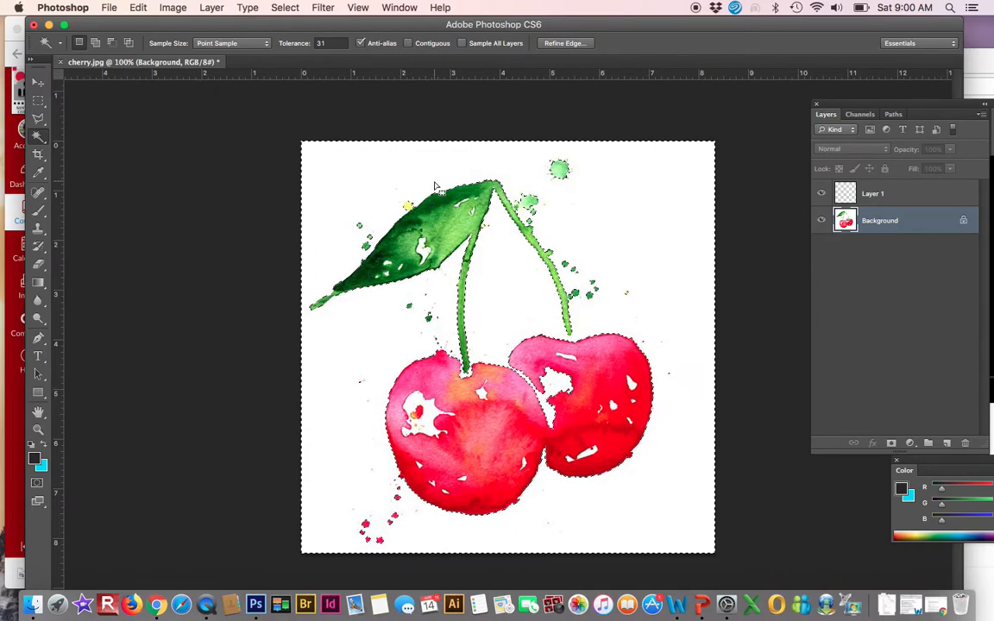
pyautogui.press('super+d')
pyautogui.click(502, 278)
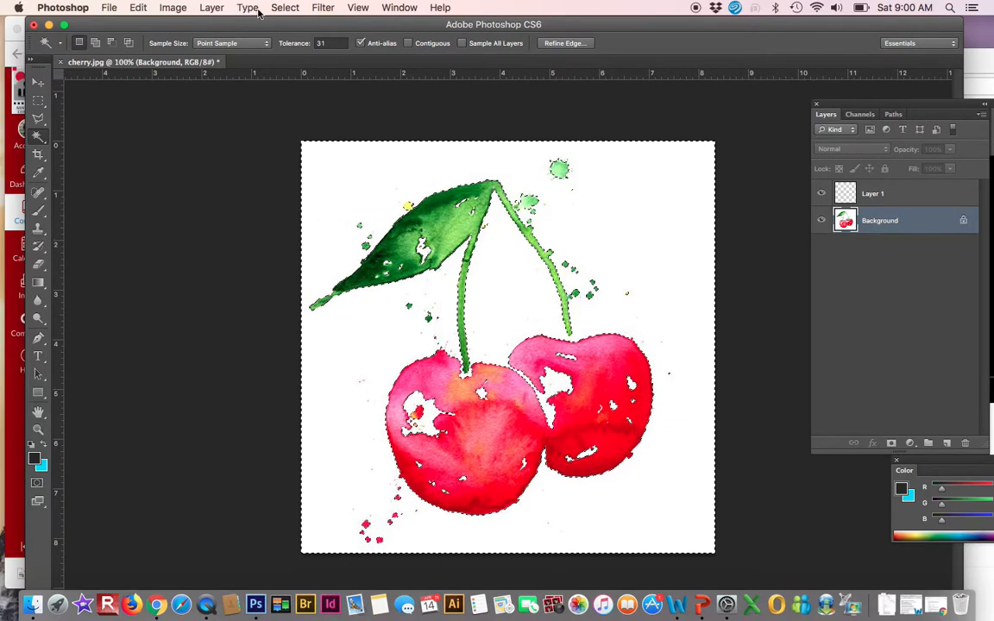
pyautogui.click(285, 12)
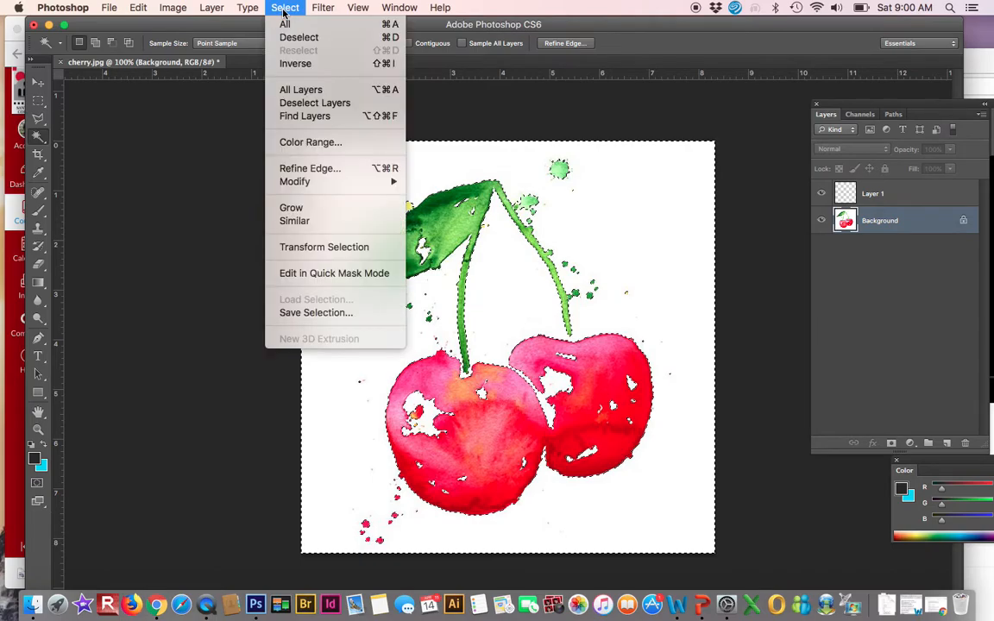
pyautogui.click(293, 63)
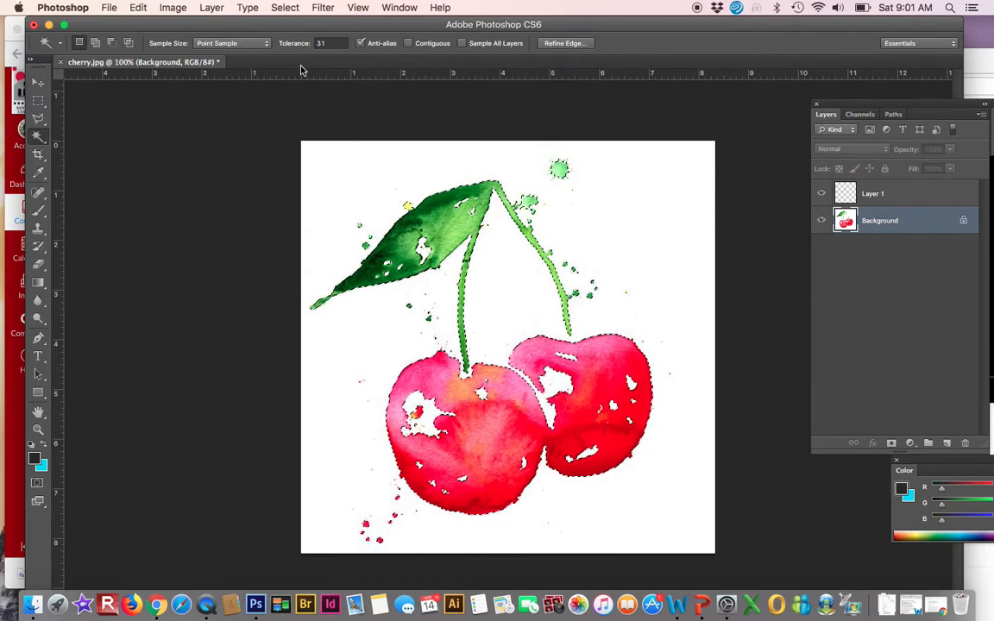
# - Copy the selected cherry artwork, paste it onto its own layer, and hide the Background layer
pyautogui.click(138, 8)
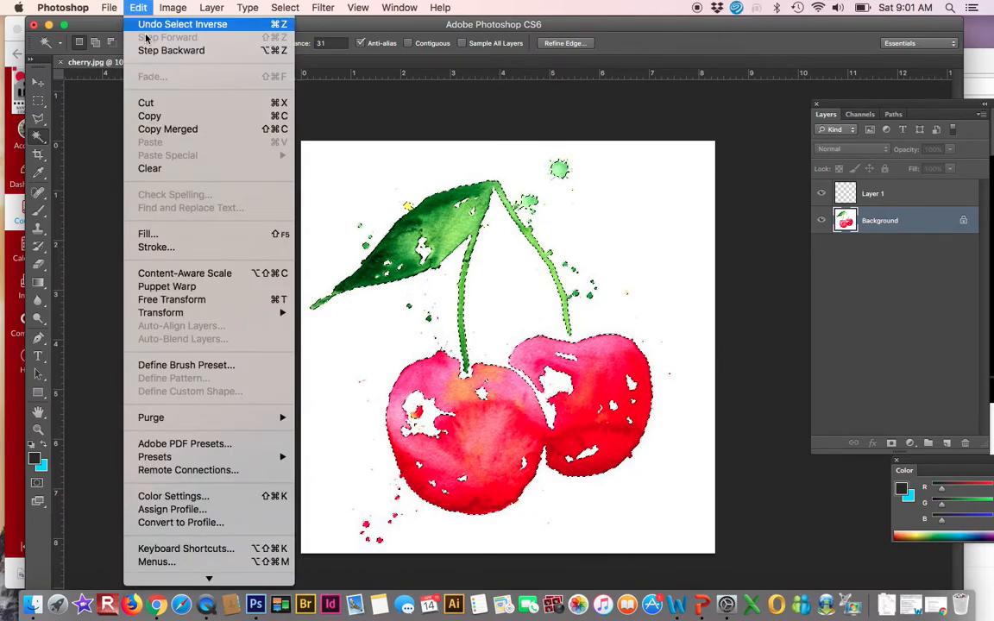
pyautogui.click(166, 118)
pyautogui.click(136, 8)
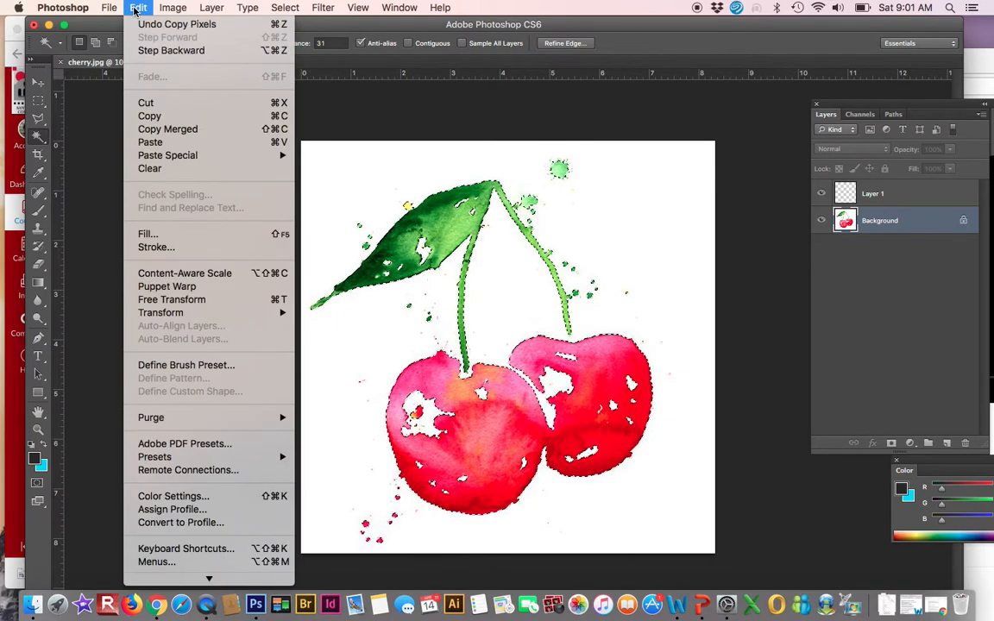
pyautogui.click(149, 143)
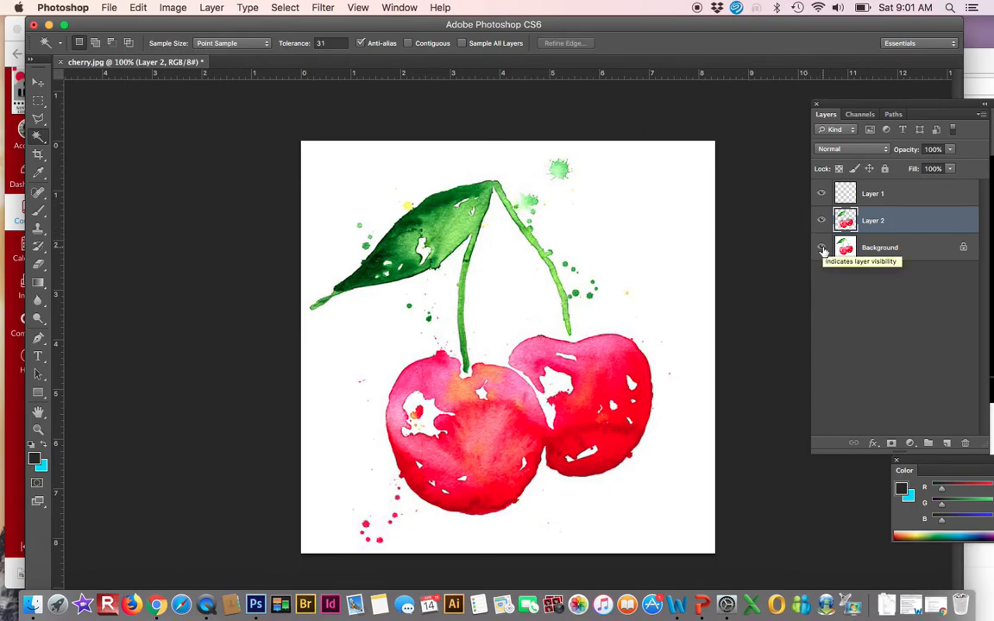
pyautogui.click(821, 248)
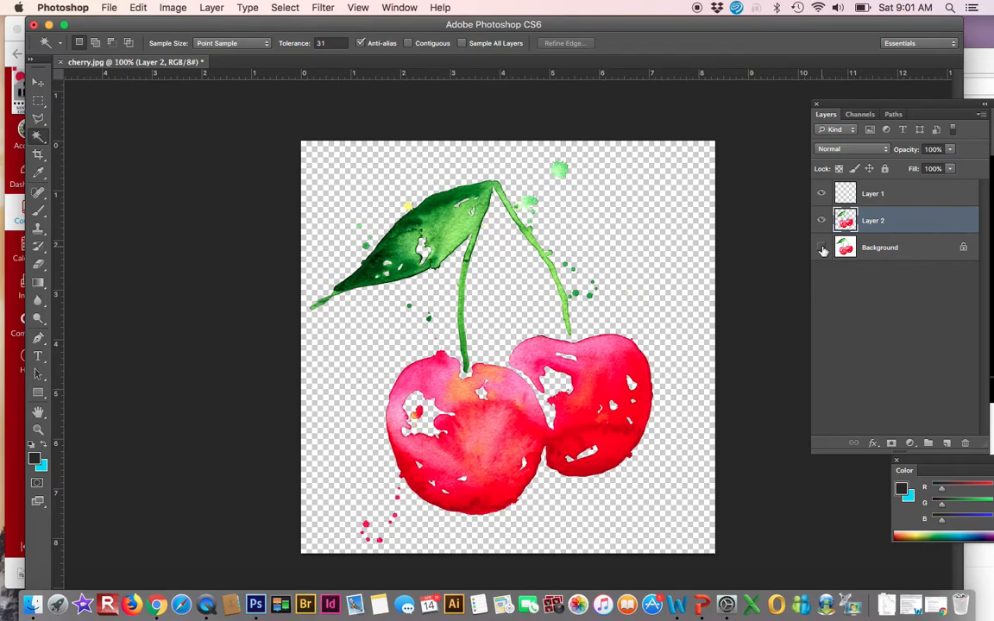
# - Try a freehand Lasso selection along the upper edge of the leaf
pyautogui.click(38, 120)
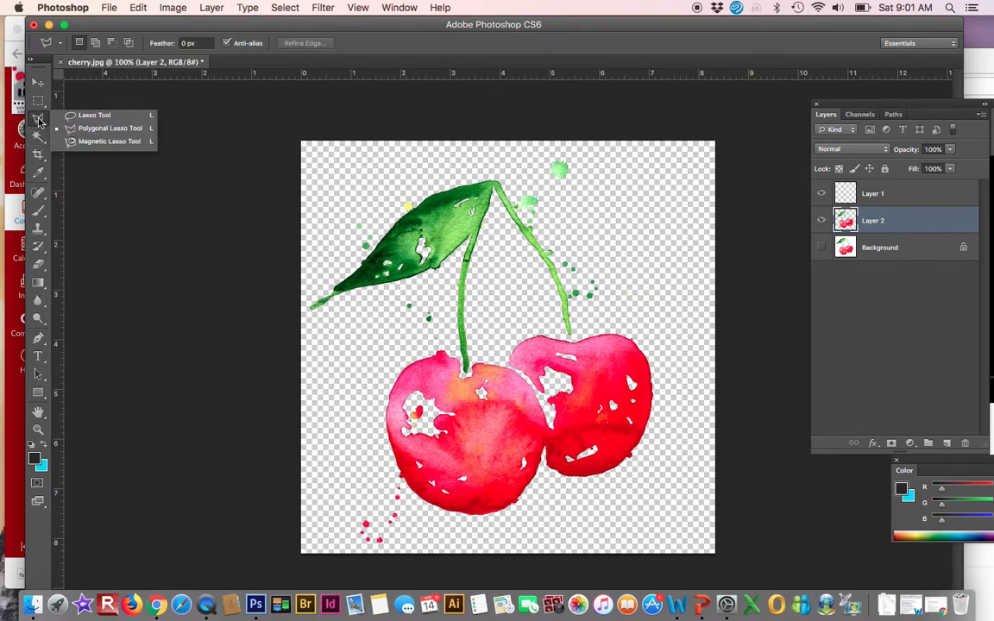
pyautogui.click(83, 118)
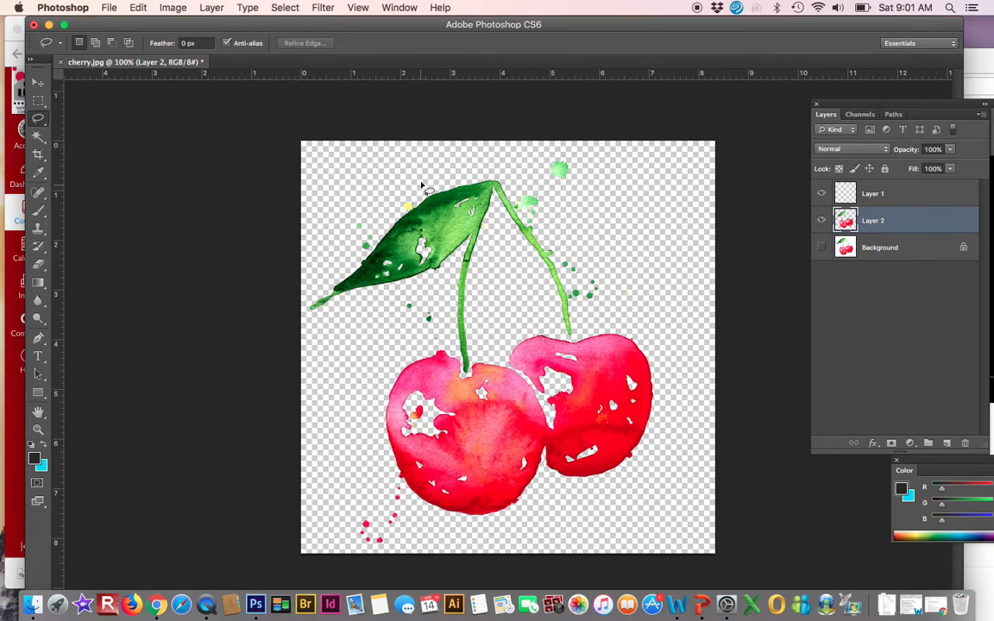
pyautogui.moveTo(491, 183)
pyautogui.mouseDown()
pyautogui.moveTo(455, 178)
pyautogui.moveTo(383, 240)
pyautogui.moveTo(363, 230)
pyautogui.mouseUp()
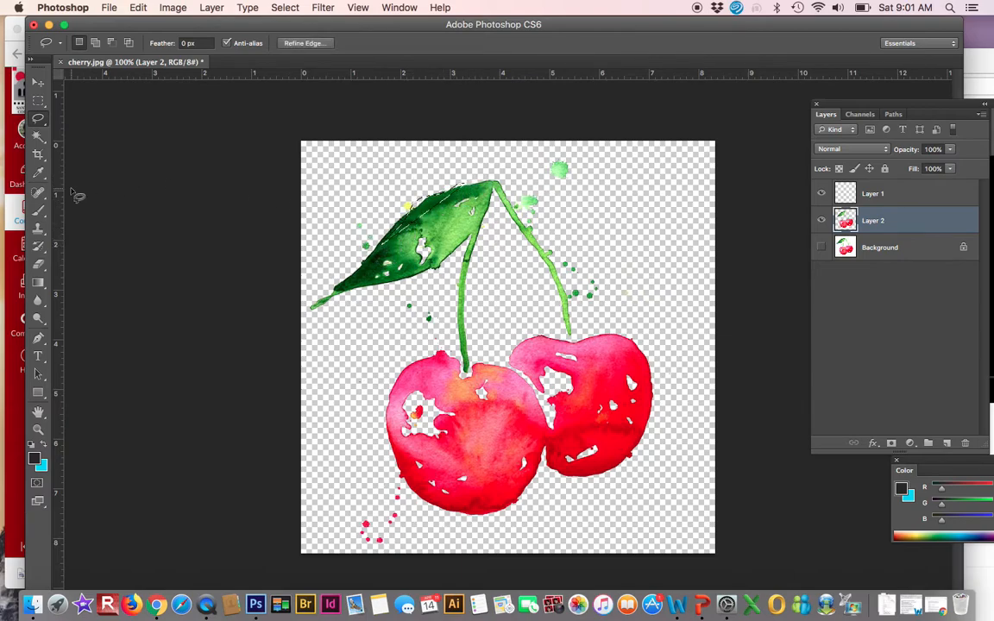
# - Try outlining the left cherry's stem with the Magnetic Lasso, and clear the selection
pyautogui.click(38, 120)
pyautogui.click(103, 142)
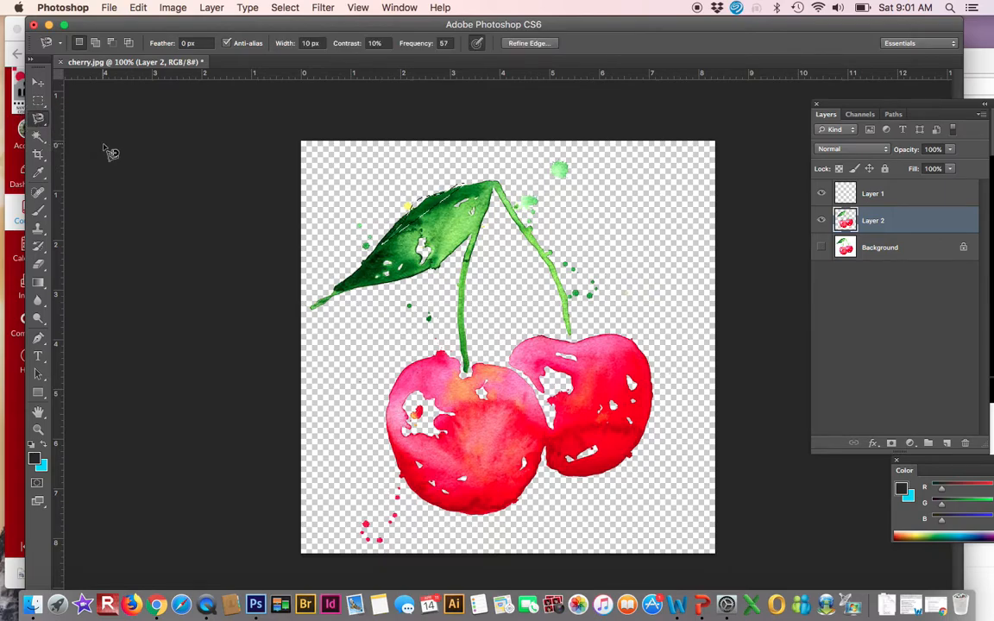
pyautogui.click(463, 277)
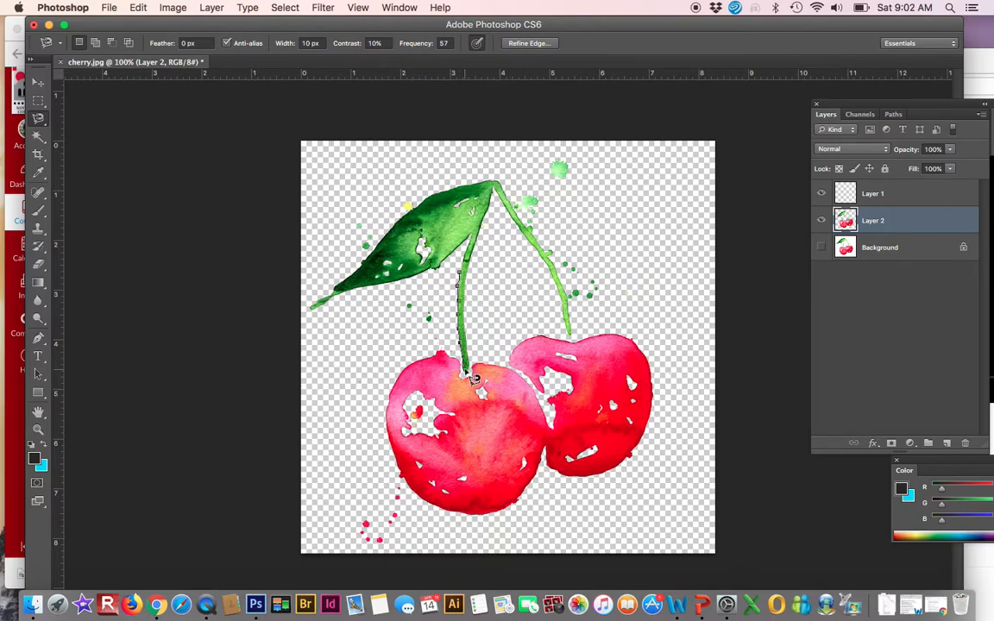
pyautogui.click(465, 278)
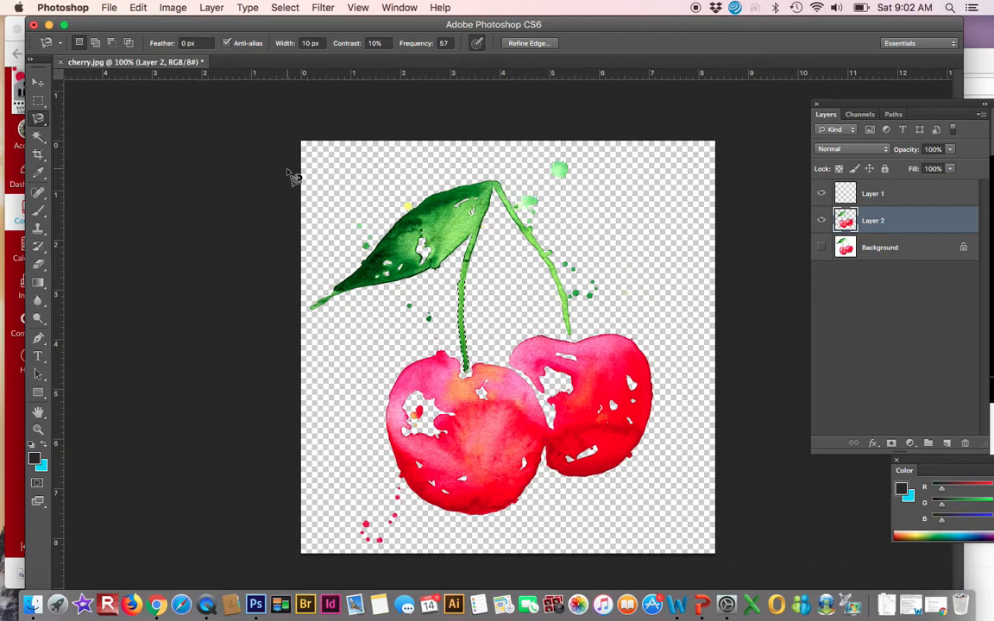
pyautogui.press('super+d')
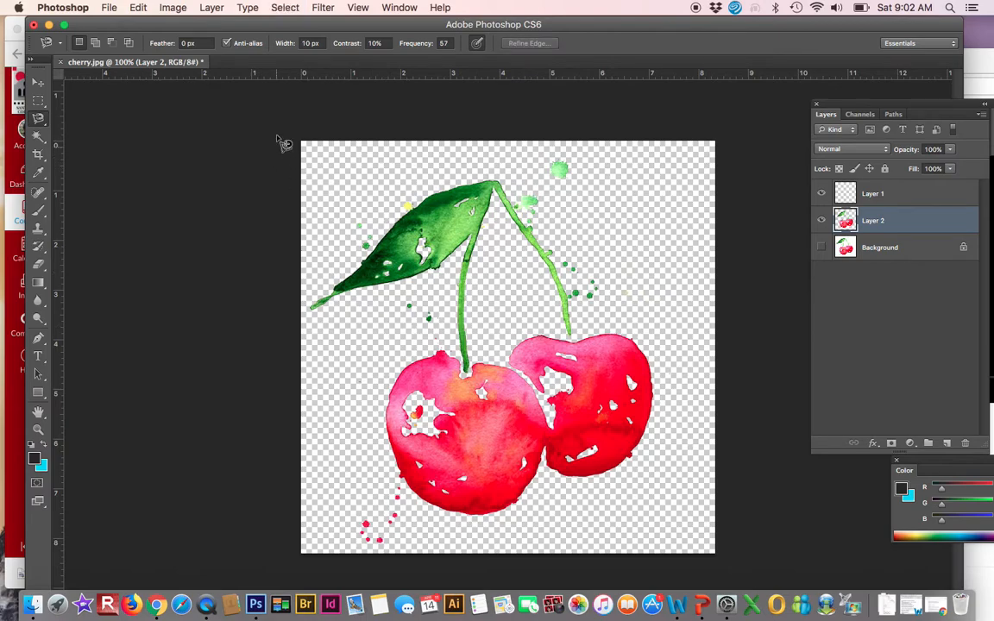
# - Start a Color Range selection on Layer 2, sampling the left cherry's red with Fuzziness set to 200
pyautogui.click(172, 8)
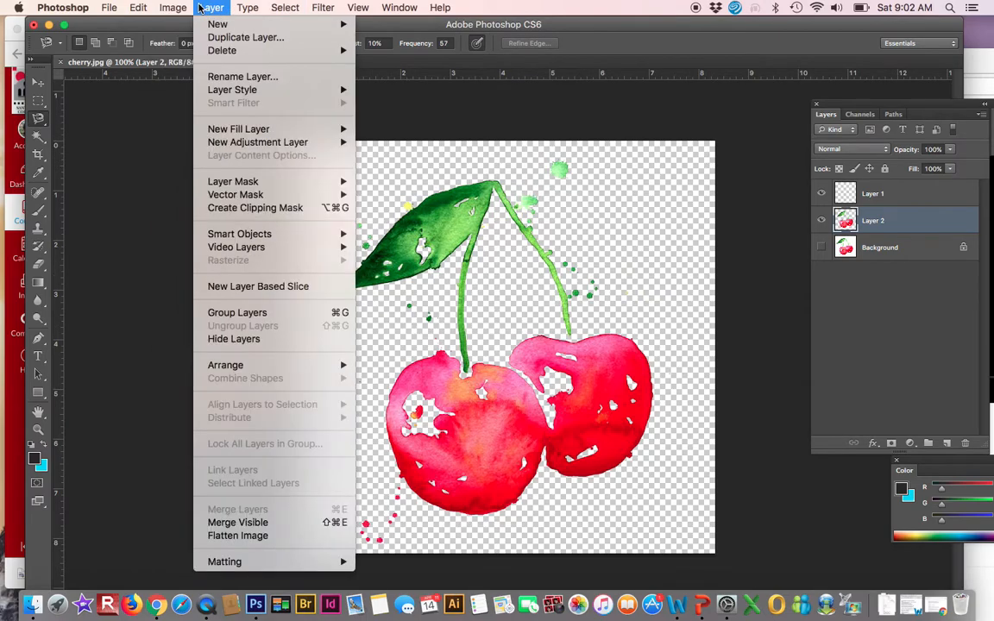
pyautogui.moveTo(191, 28)
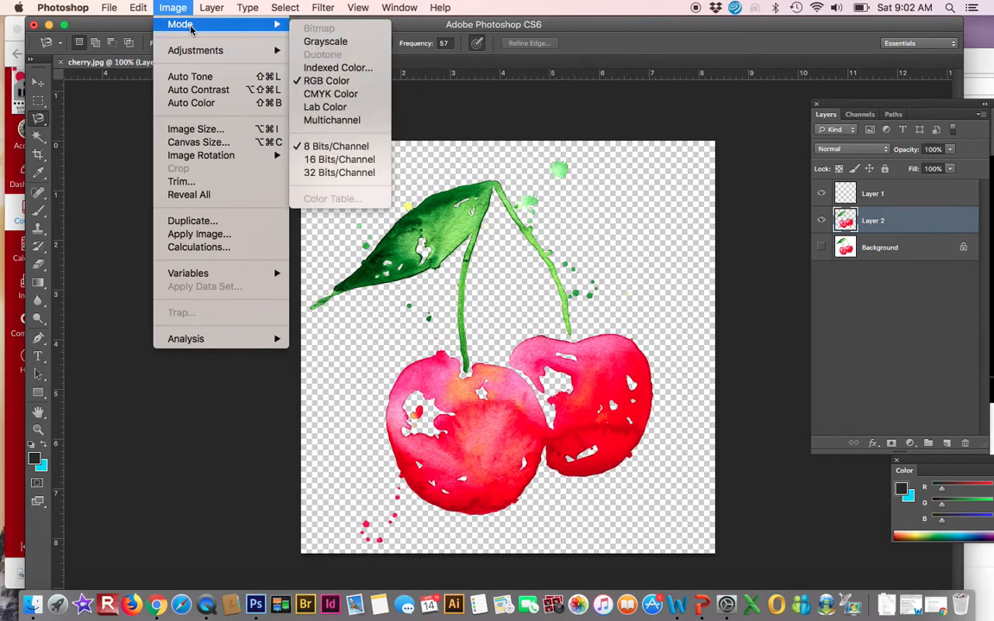
pyautogui.moveTo(207, 7)
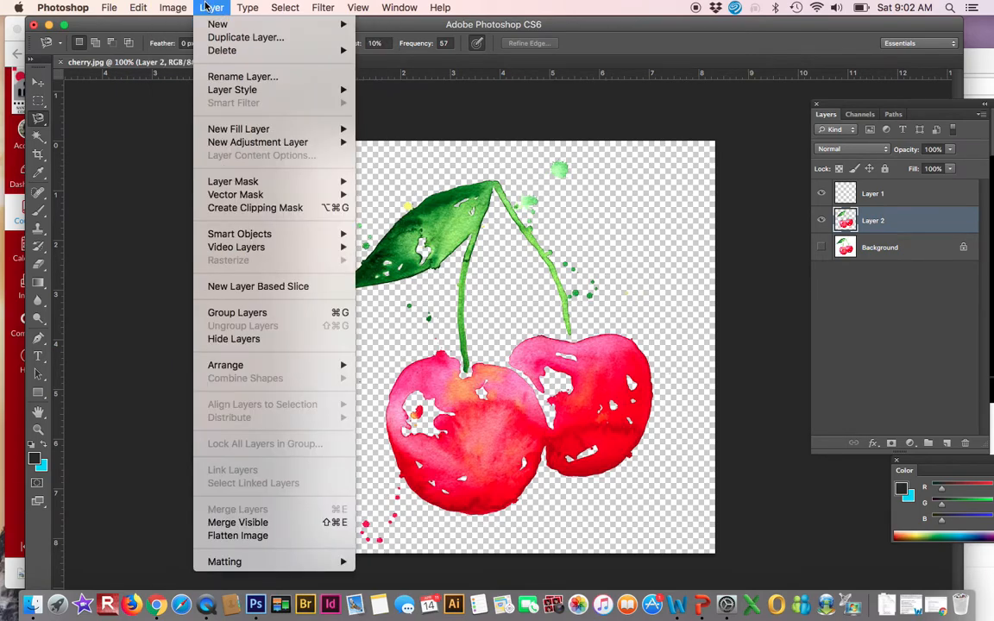
pyautogui.moveTo(285, 7)
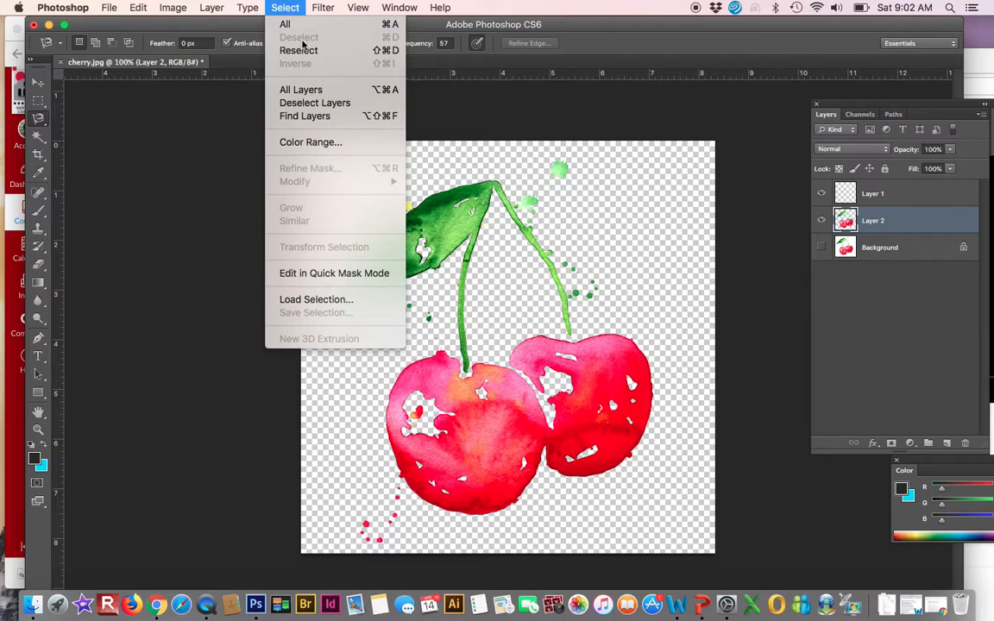
pyautogui.click(314, 143)
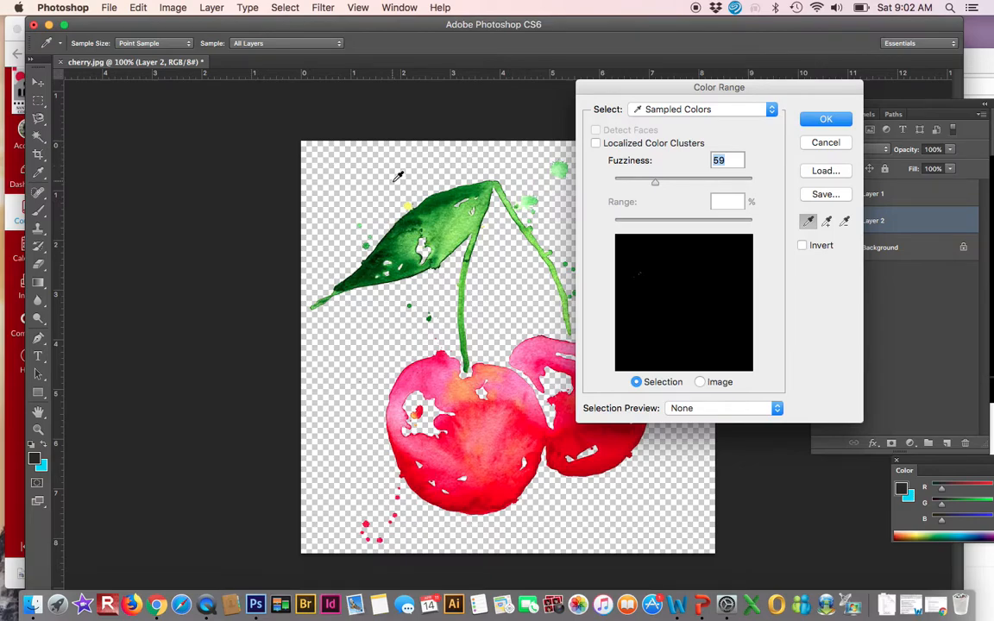
pyautogui.click(518, 444)
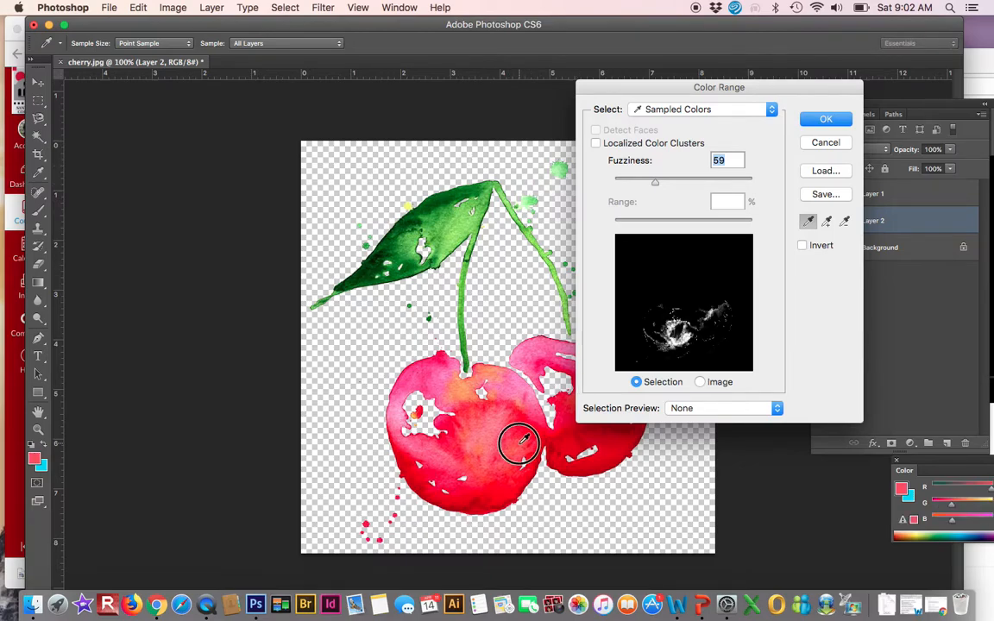
pyautogui.click(516, 443)
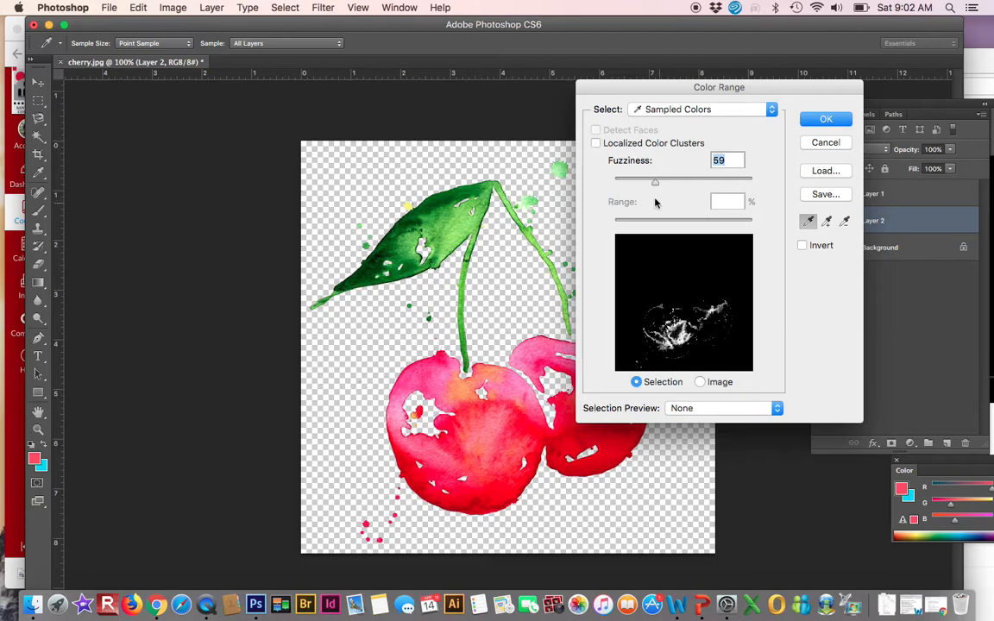
pyautogui.moveTo(655, 183); pyautogui.dragTo(663, 185)
pyautogui.moveTo(686, 183); pyautogui.dragTo(763, 190)
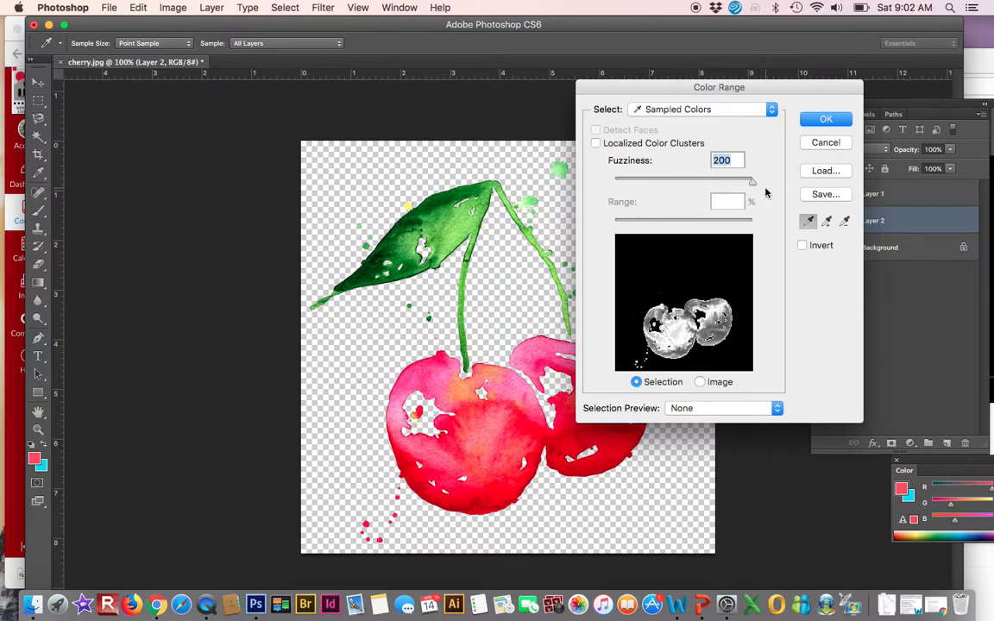
# - Keep Sampled Colors, resample the left cherry's deep red, add its pink to the sample, and apply the Color Range selection
pyautogui.click(701, 108)
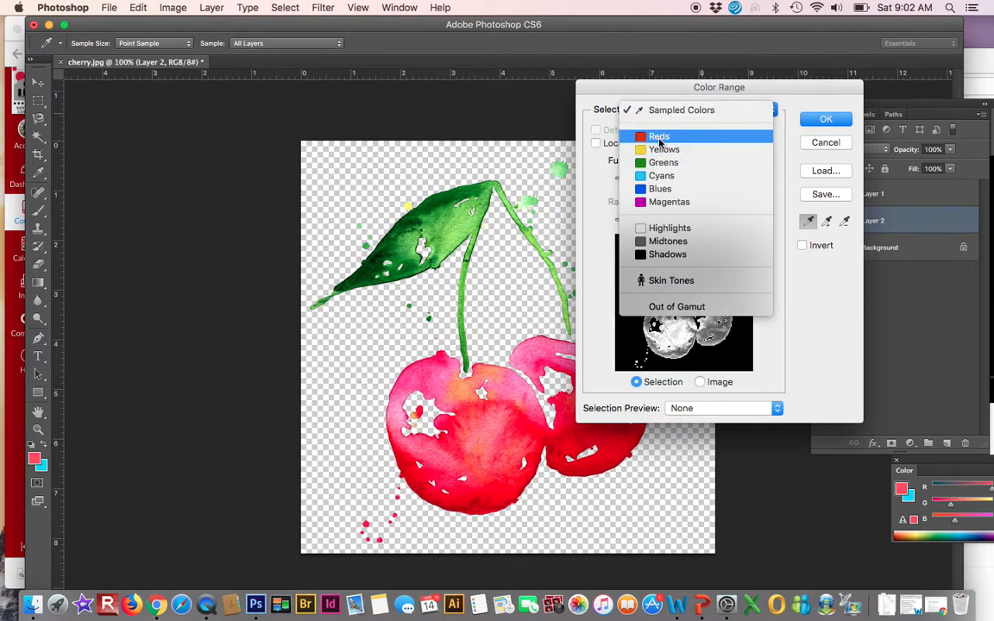
pyautogui.click(661, 110)
pyautogui.click(528, 433)
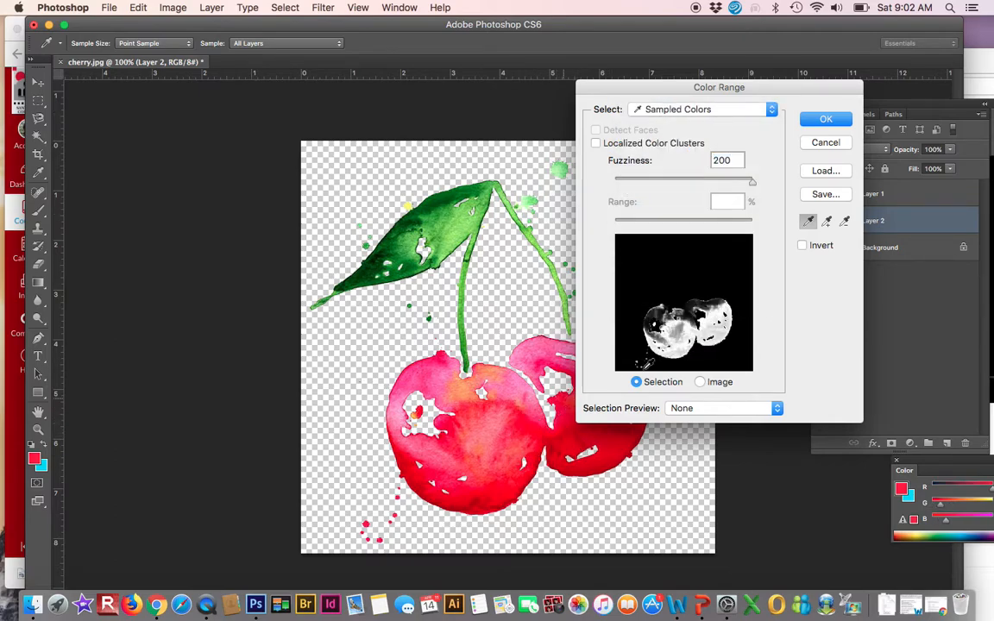
pyautogui.click(517, 489)
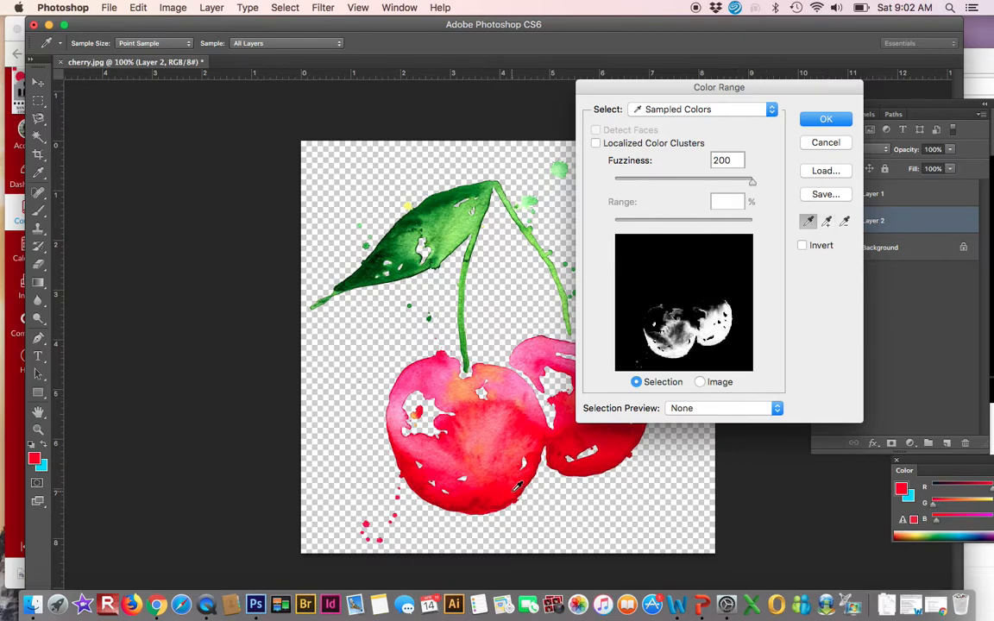
pyautogui.click(826, 223)
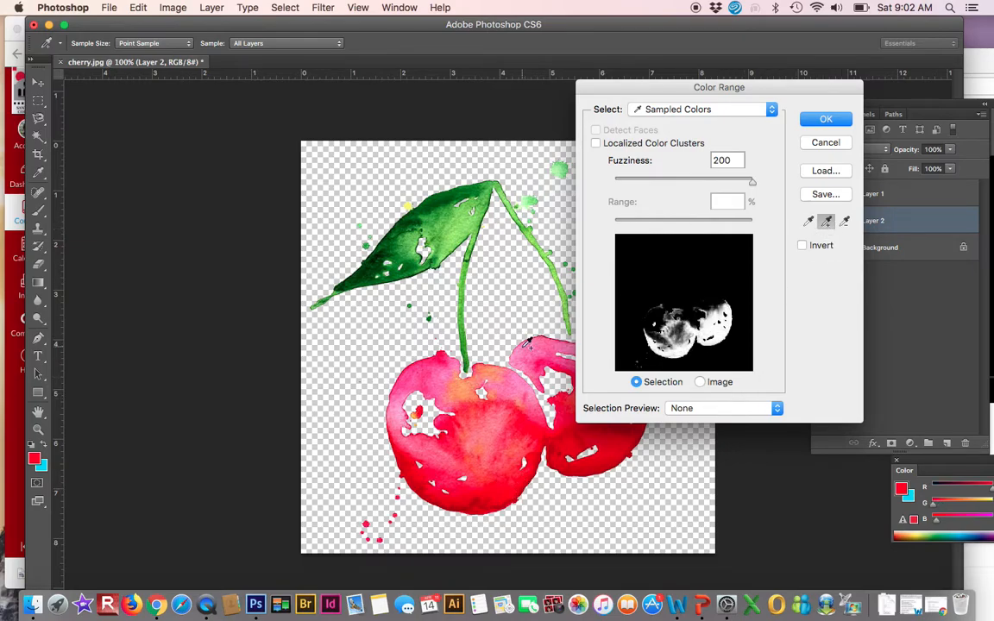
pyautogui.click(437, 390)
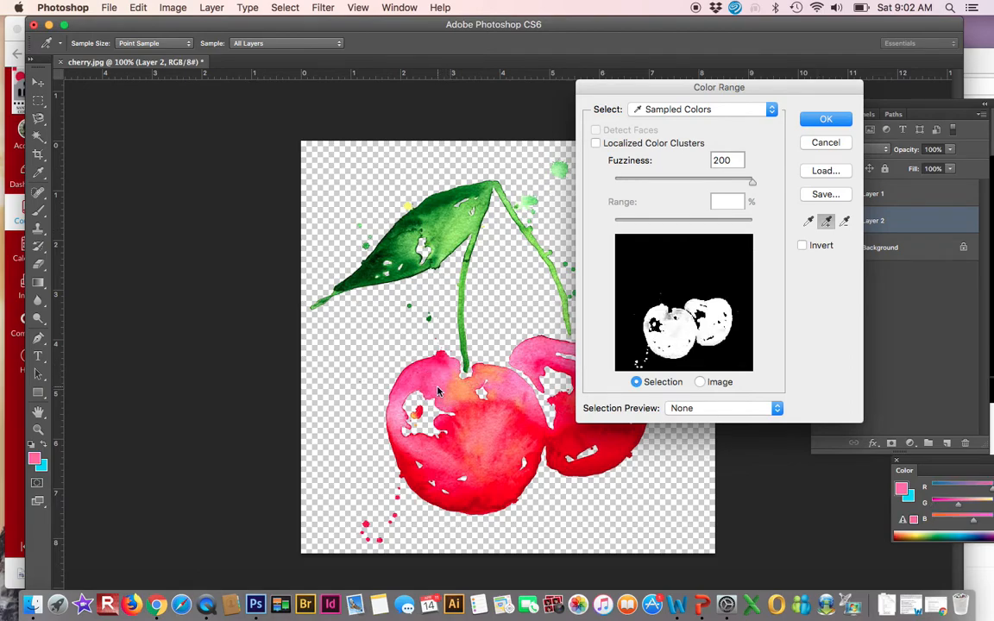
pyautogui.click(437, 391)
pyautogui.click(826, 119)
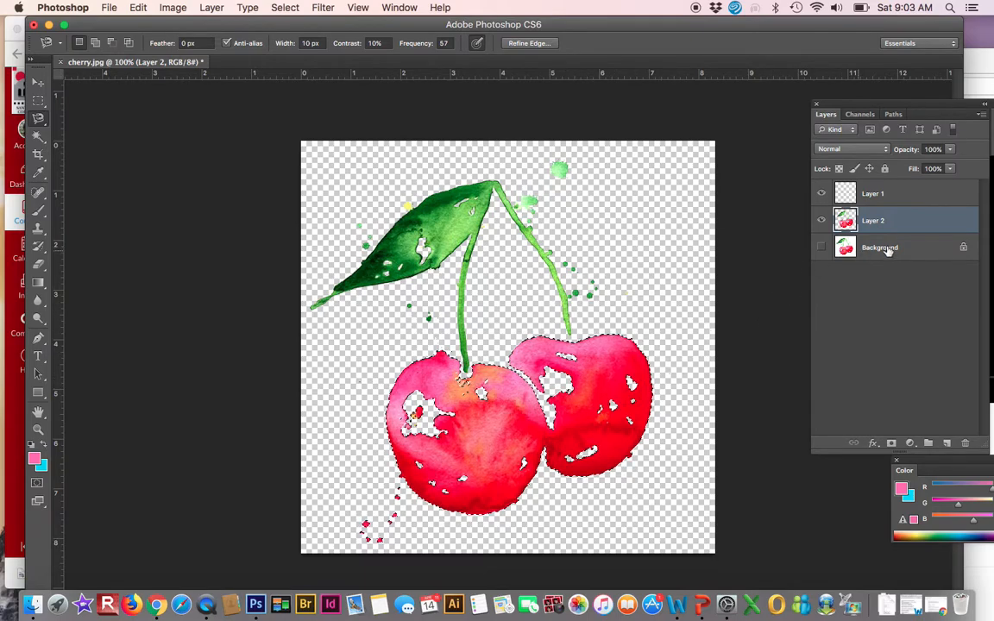
# - Delete the hidden Background layer
pyautogui.moveTo(920, 250); pyautogui.dragTo(964, 443)
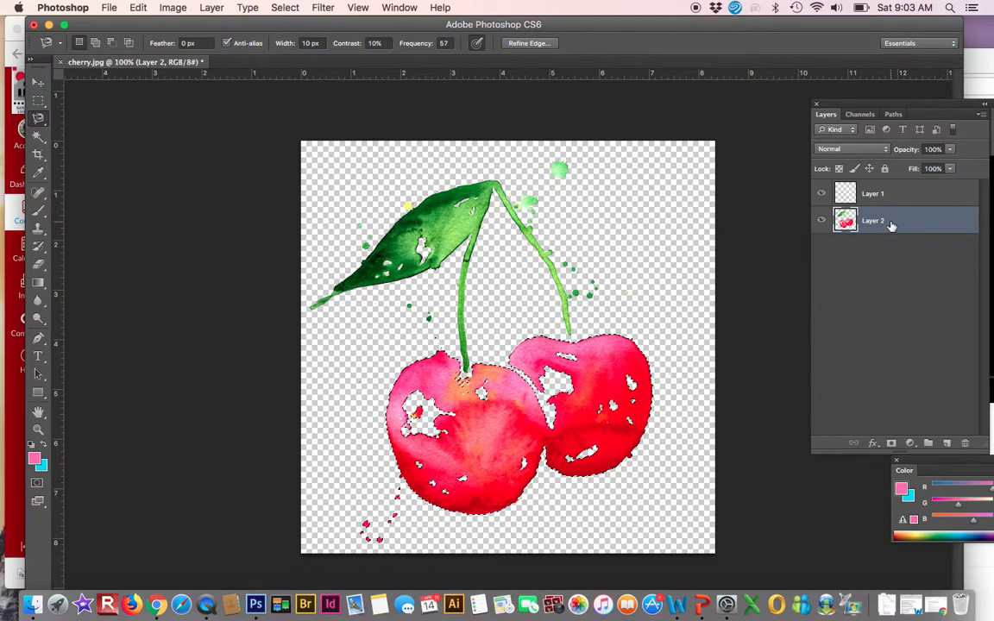